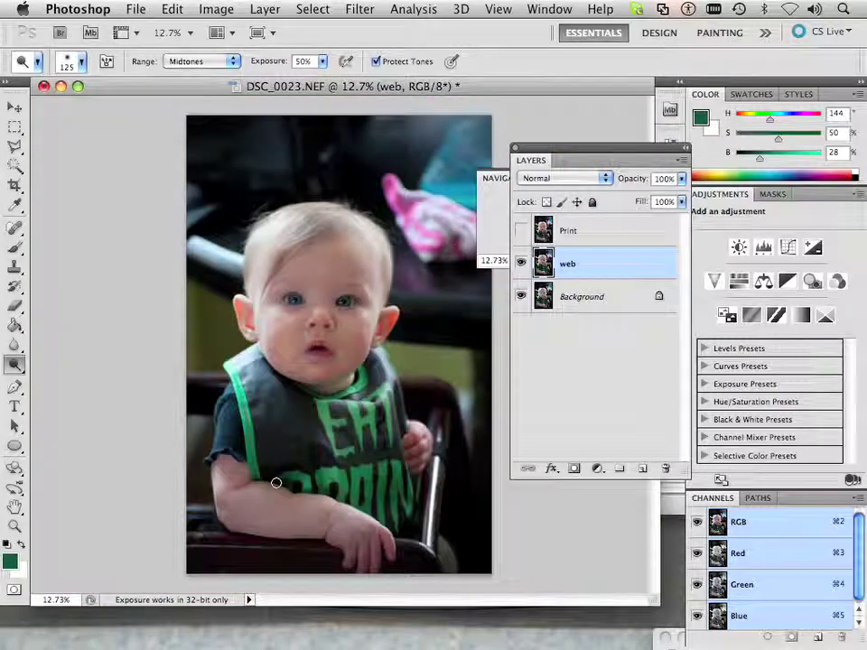
Check the photo's current Image Size, confirming 240 ppi resolution, without changing anything.
{"action": "left_click", "coordinate": [217, 9]}
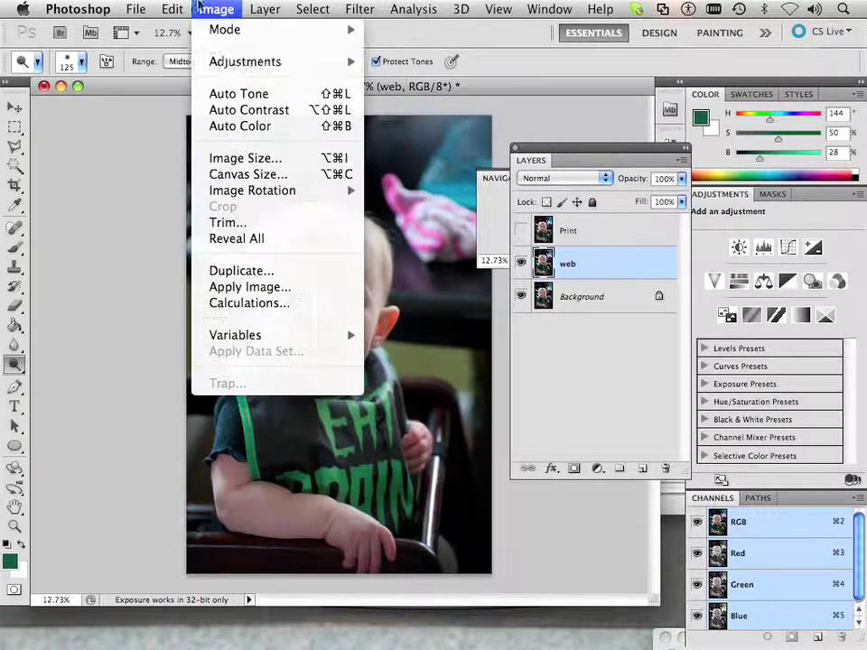
{"action": "left_click", "coordinate": [237, 159]}
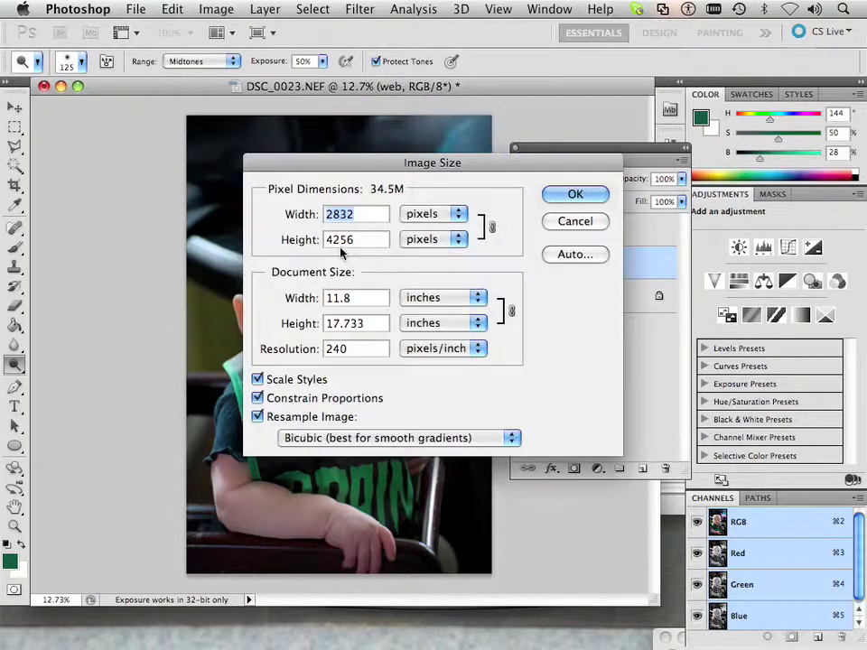
{"action": "left_click", "coordinate": [340, 349]}
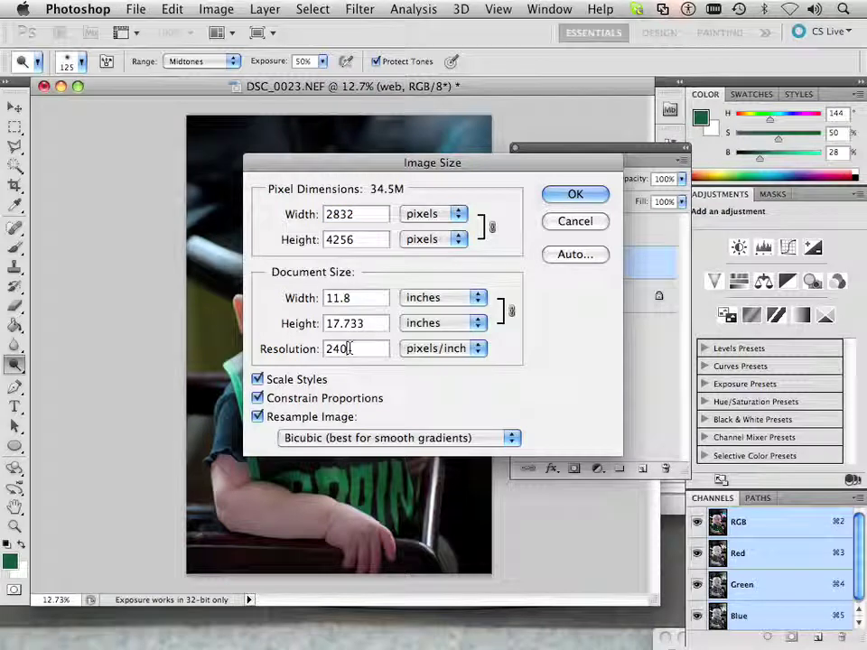
{"action": "left_click", "coordinate": [555, 224]}
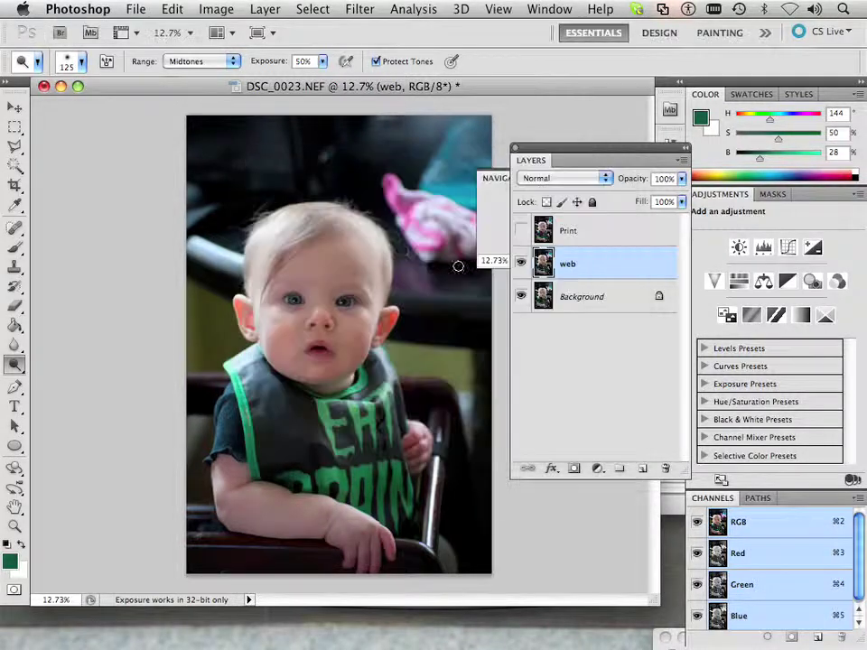
Set the Rectangular Marquee to Fixed Size 11 in × 17 in and place it at the photo's left edge.
{"action": "left_click", "coordinate": [14, 129]}
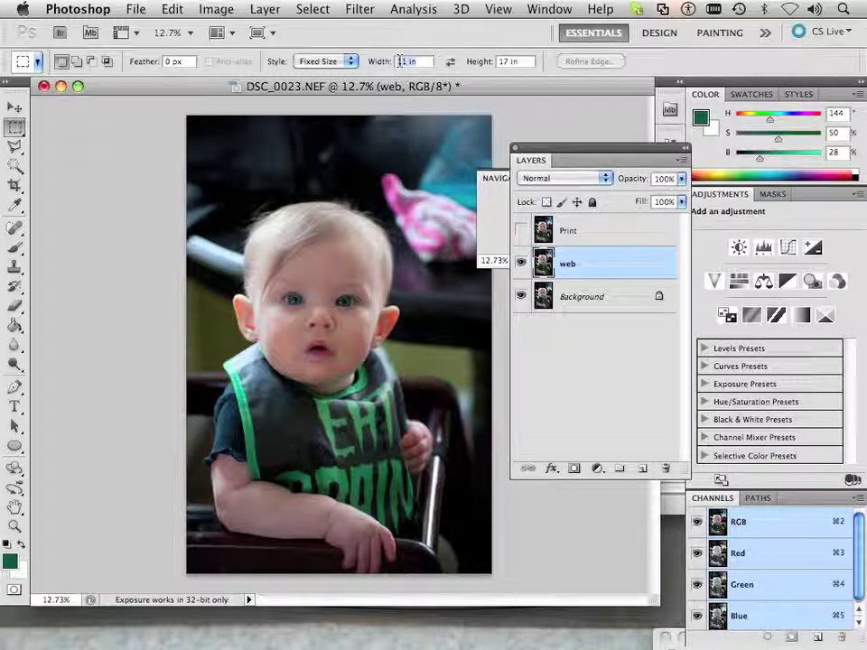
{"action": "key", "text": "Tab"}
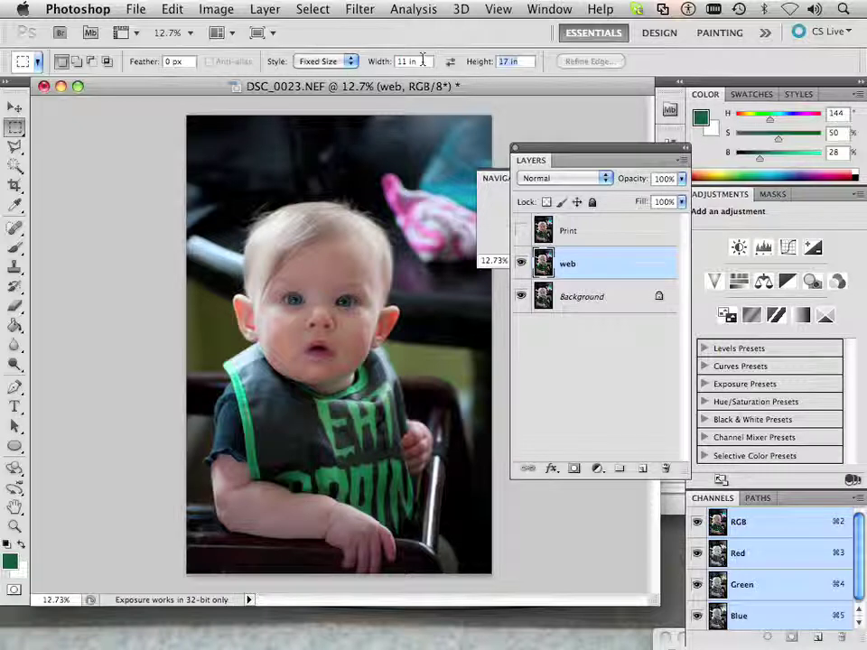
{"action": "left_click", "coordinate": [208, 134]}
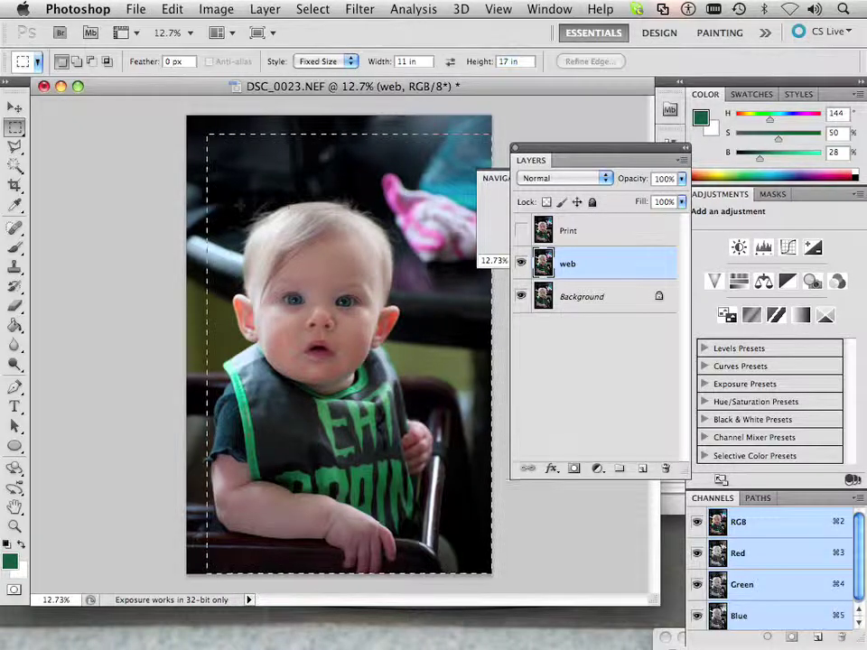
{"action": "left_click_drag", "start_coordinate": [286, 141], "coordinate": [266, 142]}
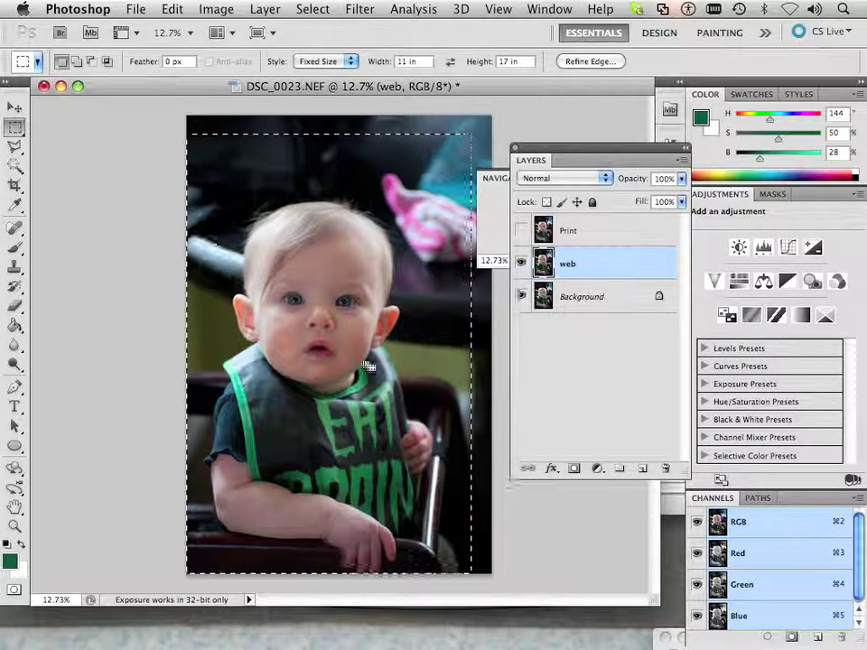
Scale the selection down to about 94% with Transform Selection and commit it.
{"action": "right_click", "coordinate": [450, 137]}
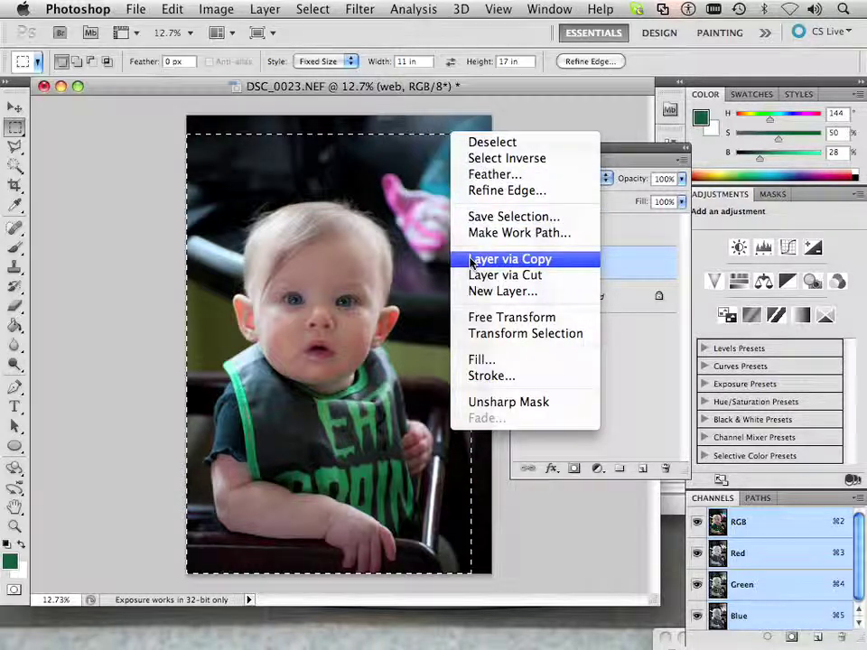
{"action": "left_click", "coordinate": [507, 333]}
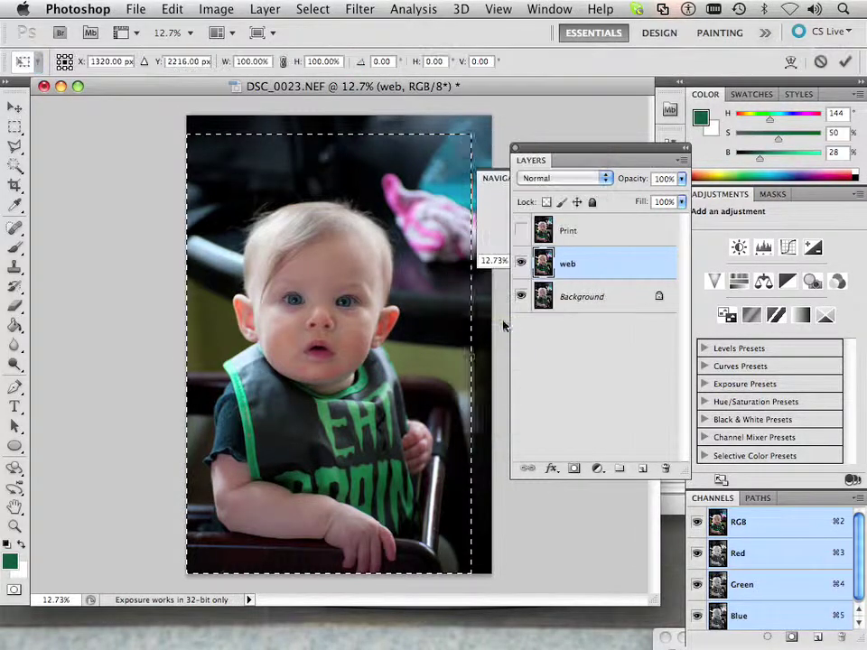
{"action": "left_click_drag", "start_coordinate": [473, 134], "coordinate": [446, 154]}
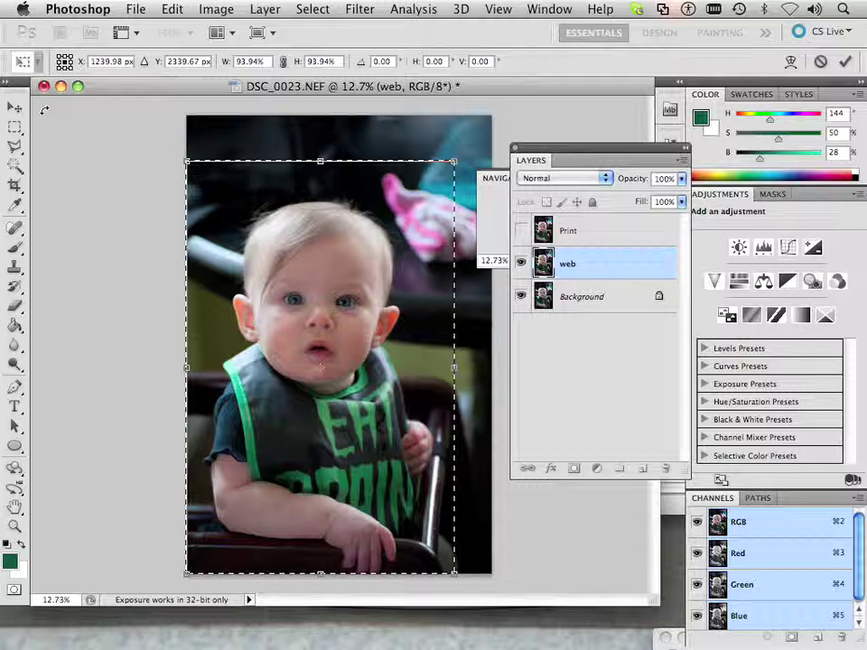
{"action": "left_click", "coordinate": [17, 107]}
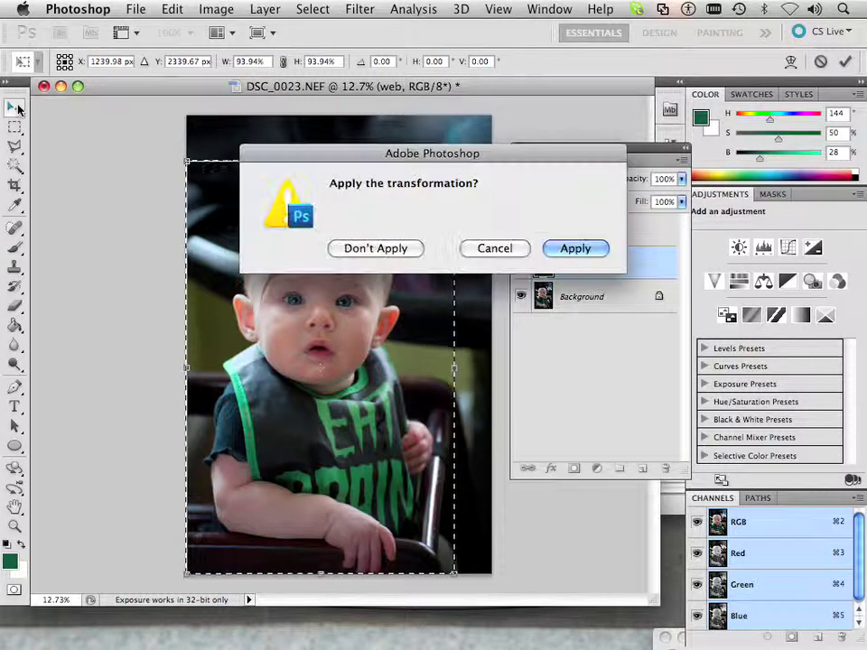
{"action": "left_click", "coordinate": [573, 248]}
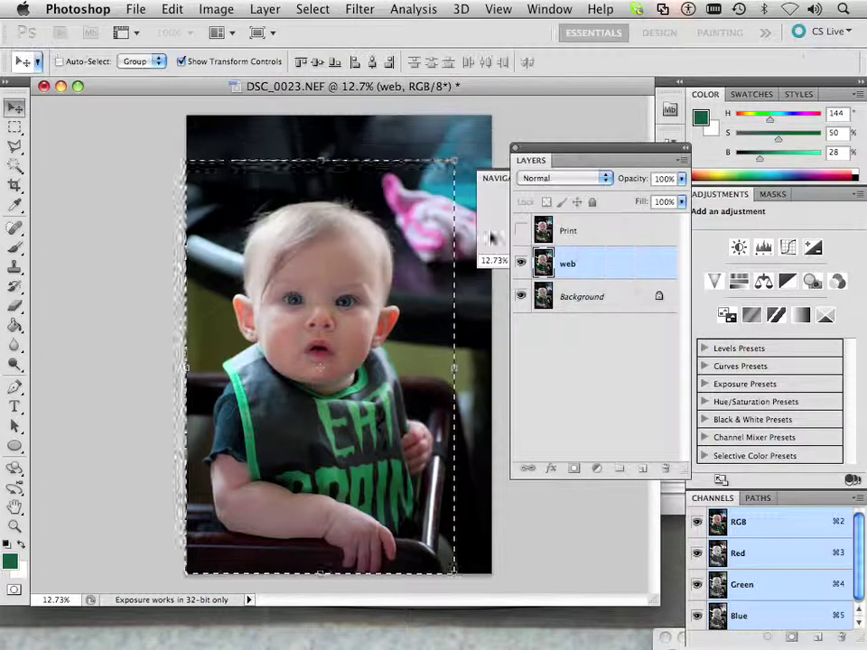
Crop the photo to the resized selection.
{"action": "left_click", "coordinate": [207, 11]}
{"action": "left_click", "coordinate": [225, 207]}
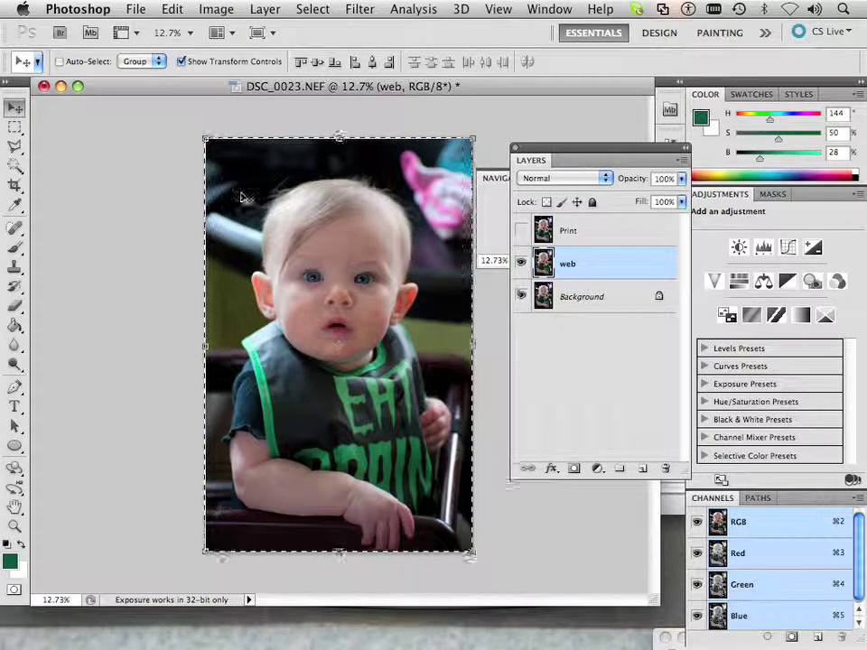
{"action": "left_click", "coordinate": [224, 11]}
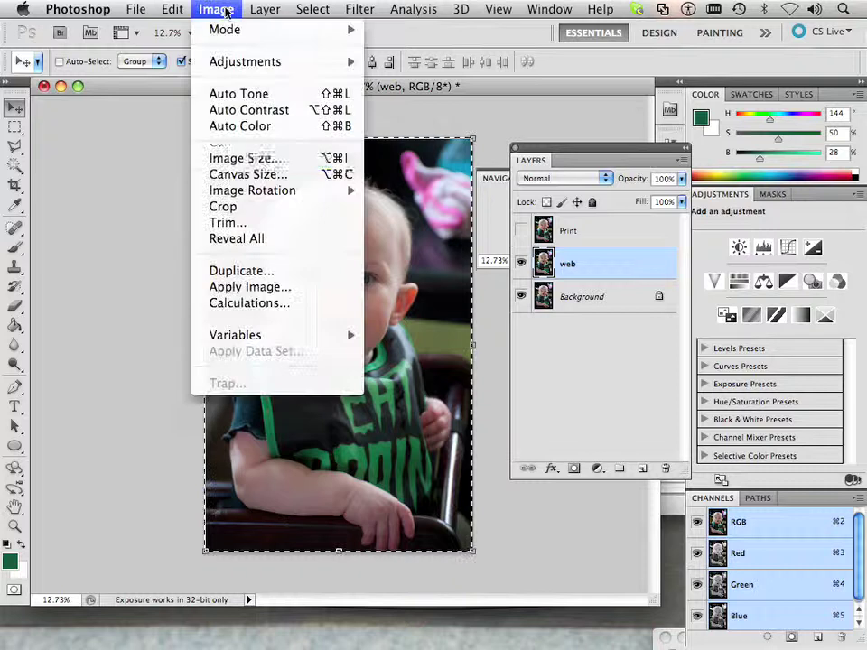
Open Image Size for the cropped 2480 × 3833-pixel photo and choose Bicubic Smoother resampling.
{"action": "left_click", "coordinate": [240, 159]}
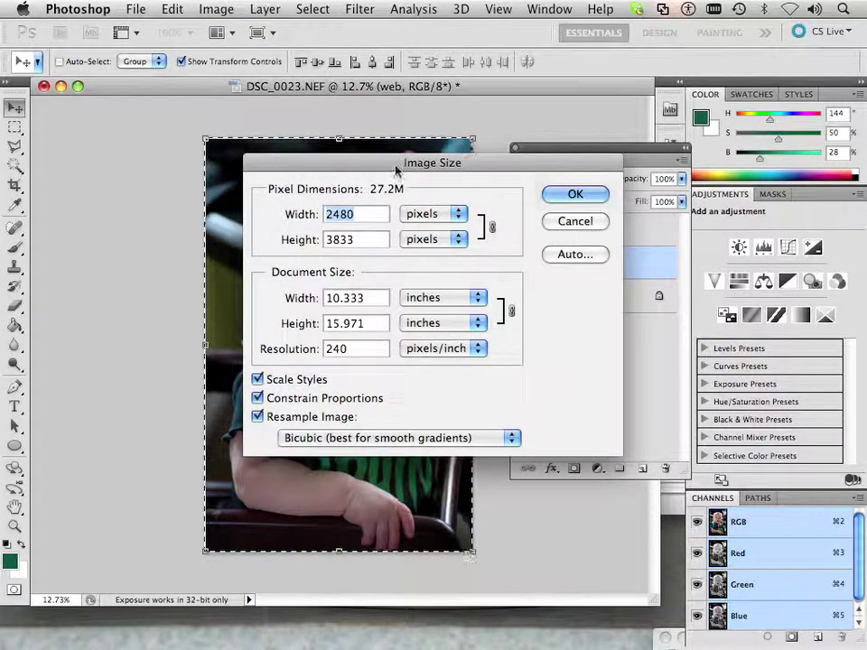
{"action": "left_click_drag", "start_coordinate": [398, 166], "coordinate": [620, 245]}
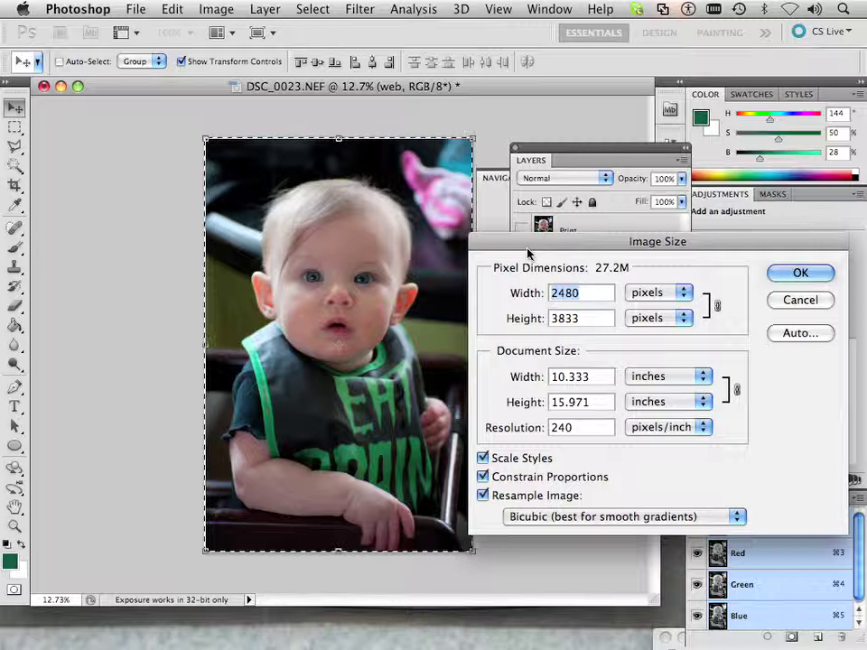
{"action": "left_click", "coordinate": [534, 516]}
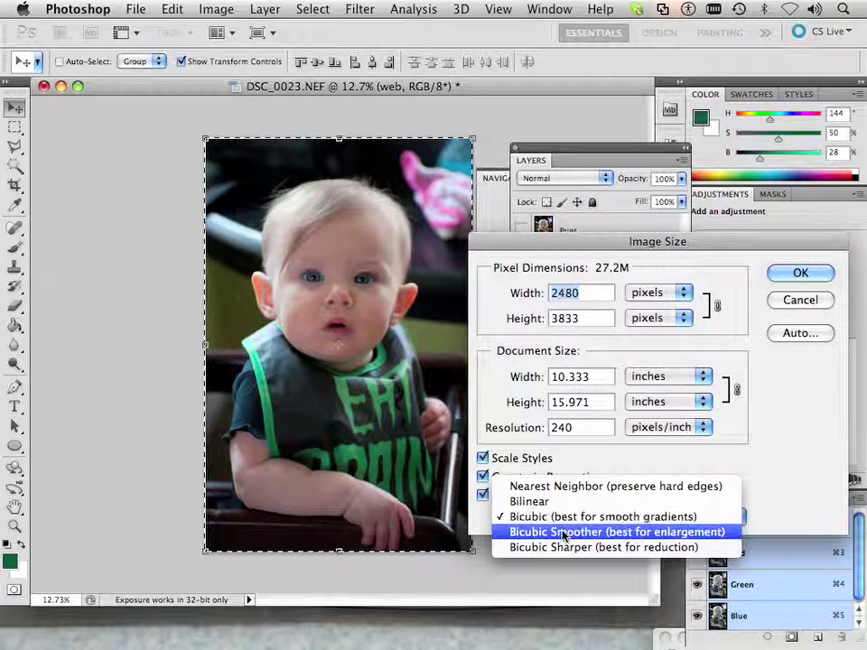
{"action": "left_click", "coordinate": [562, 532]}
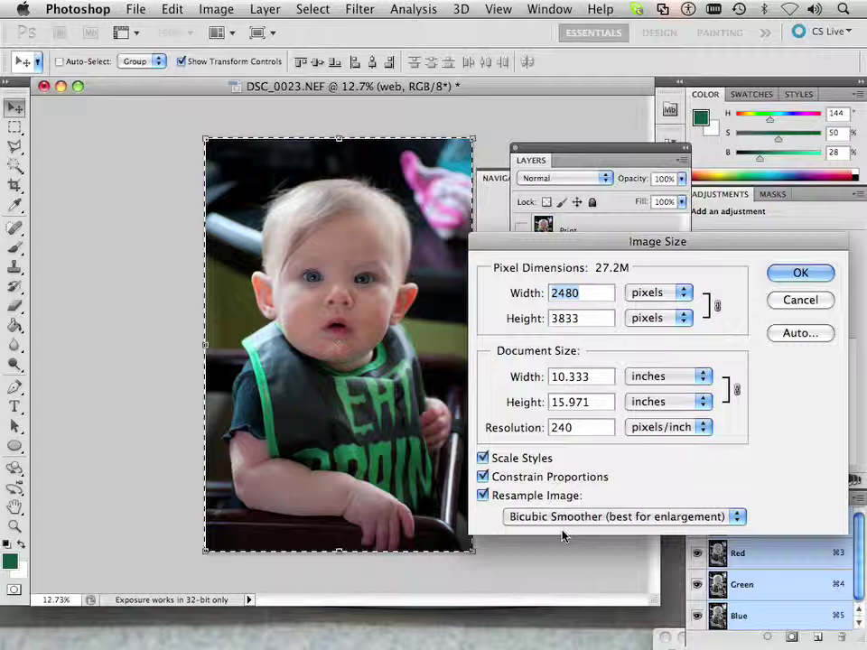
{"action": "left_click", "coordinate": [686, 294]}
Set pixel width to 107 percent and apply, giving 11.057 × 17.089 inches at 240 ppi.
{"action": "left_click", "coordinate": [663, 280]}
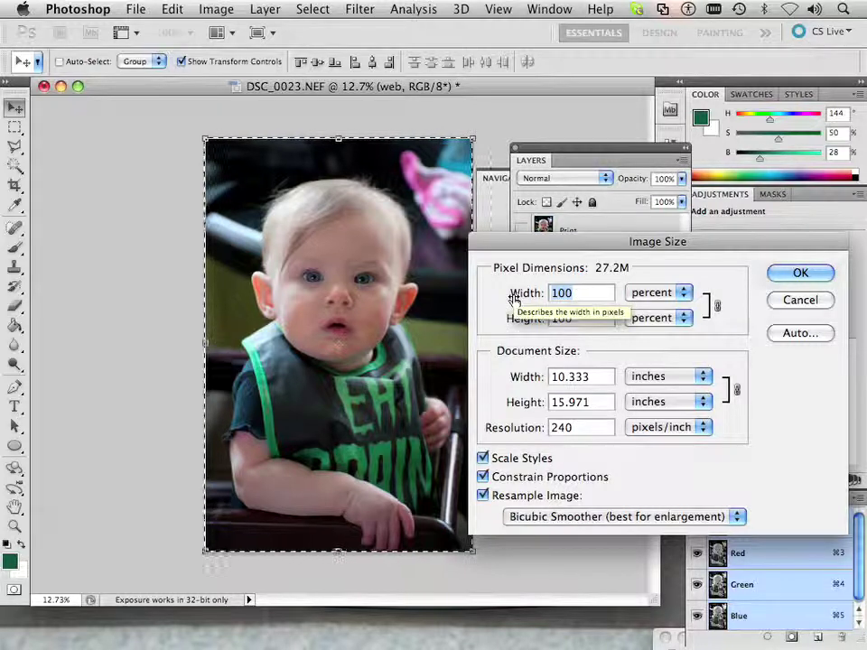
{"action": "type", "text": "110"}
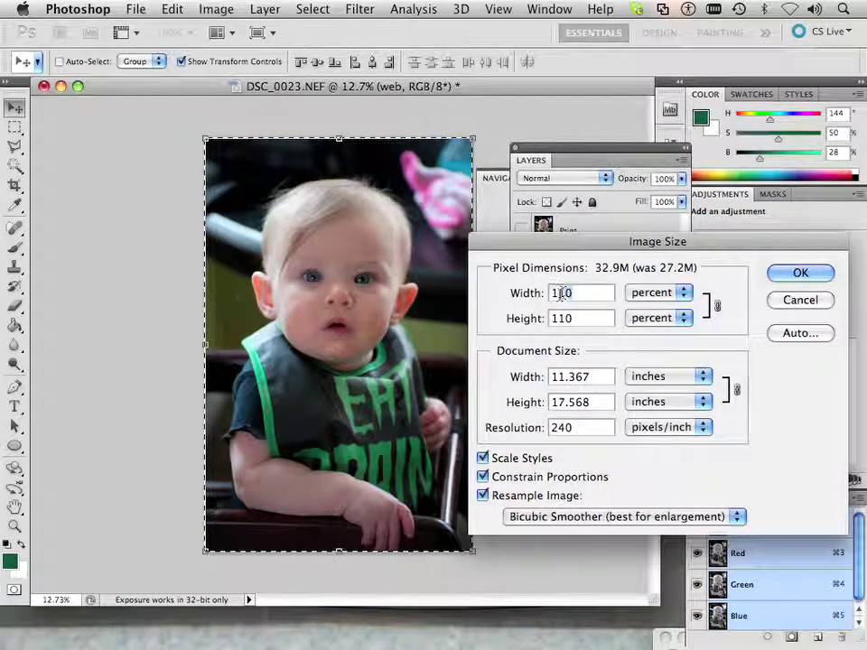
{"action": "double_click", "coordinate": [561, 293]}
{"action": "type", "text": "109"}
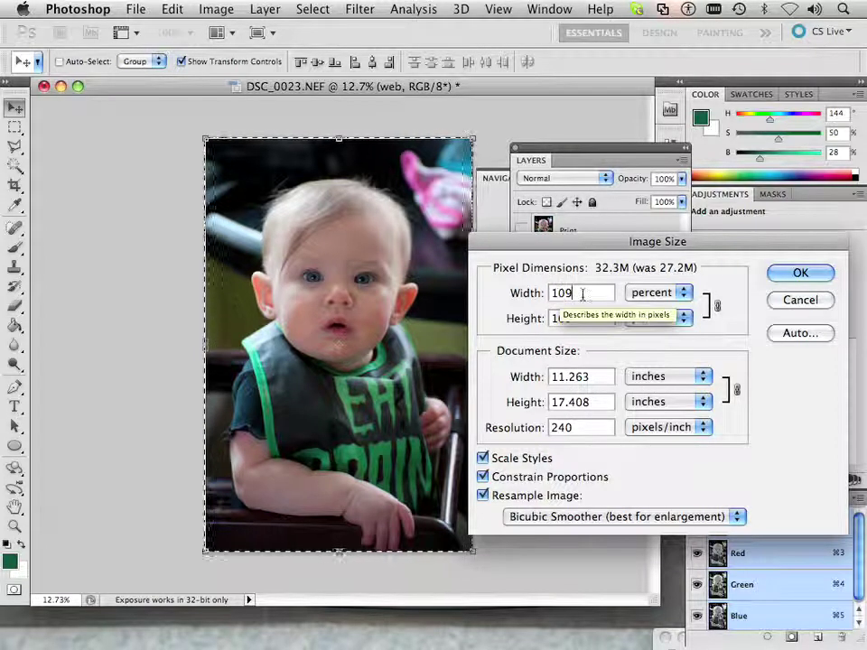
{"action": "key", "text": "BackSpace"}
{"action": "type", "text": "8"}
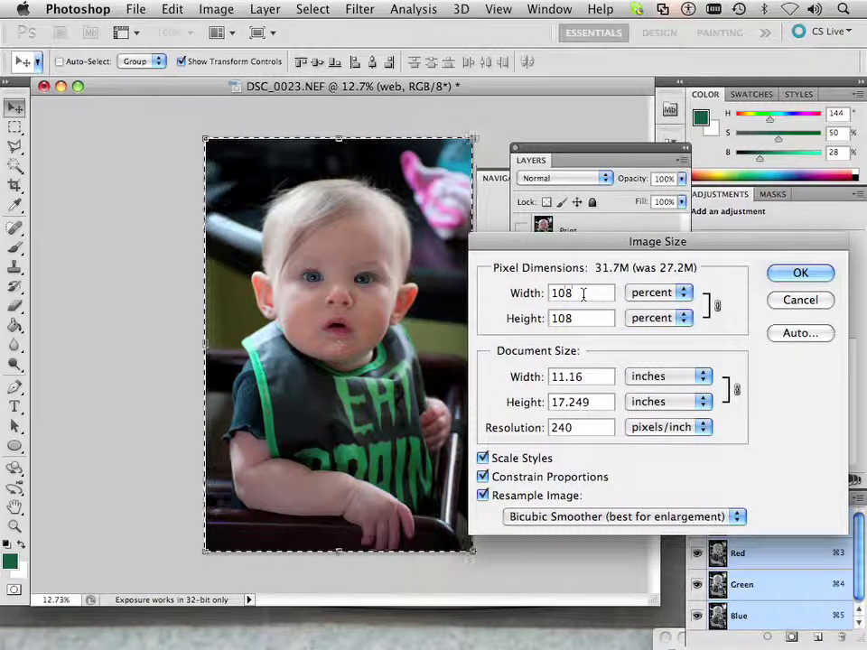
{"action": "key", "text": "BackSpace"}
{"action": "type", "text": "5"}
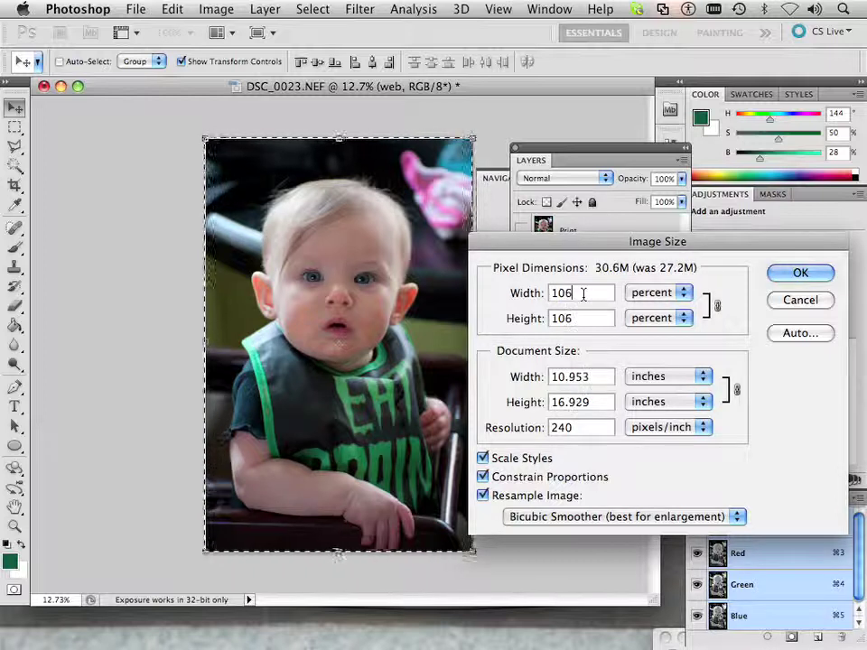
{"action": "key", "text": "BackSpace"}
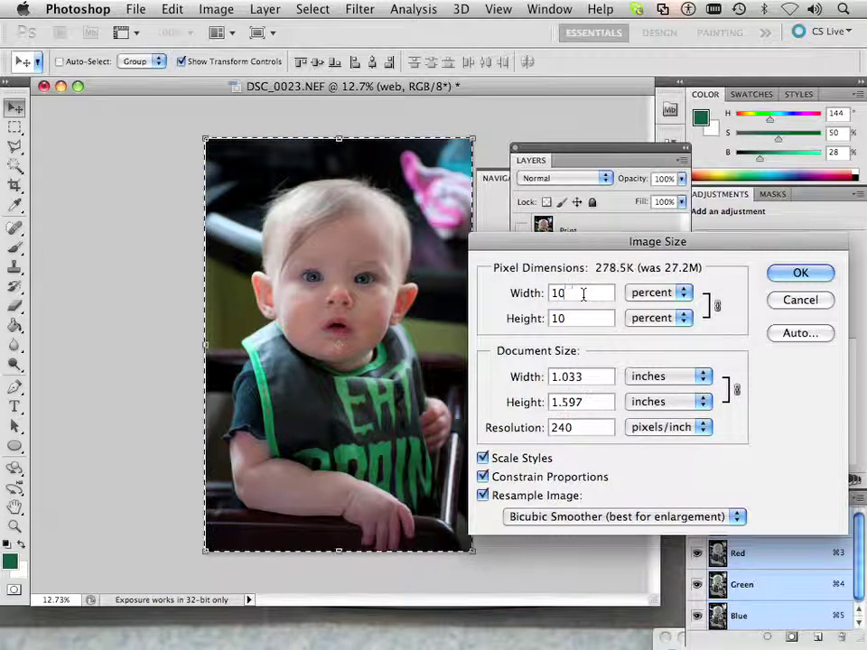
{"action": "type", "text": "7"}
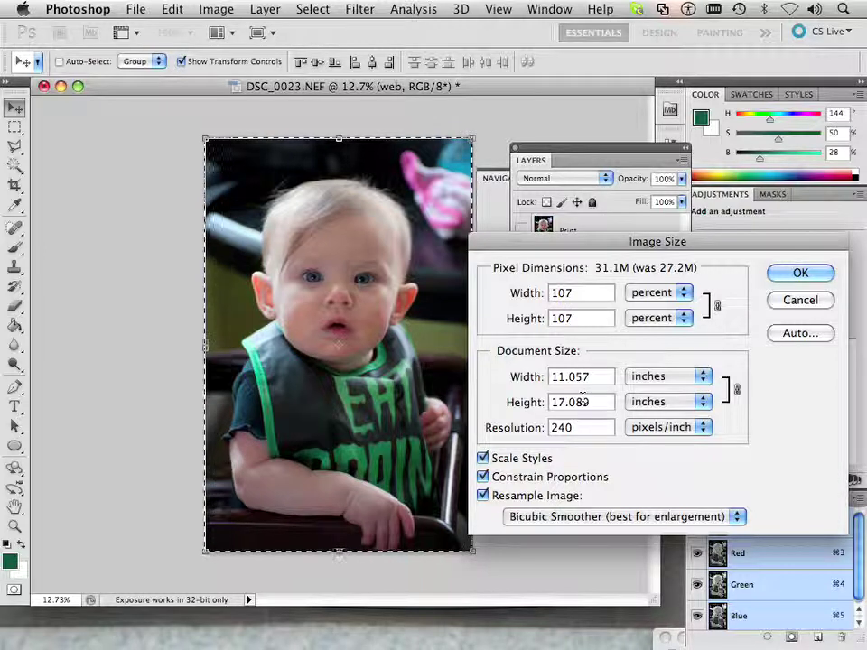
{"action": "left_click", "coordinate": [777, 276]}
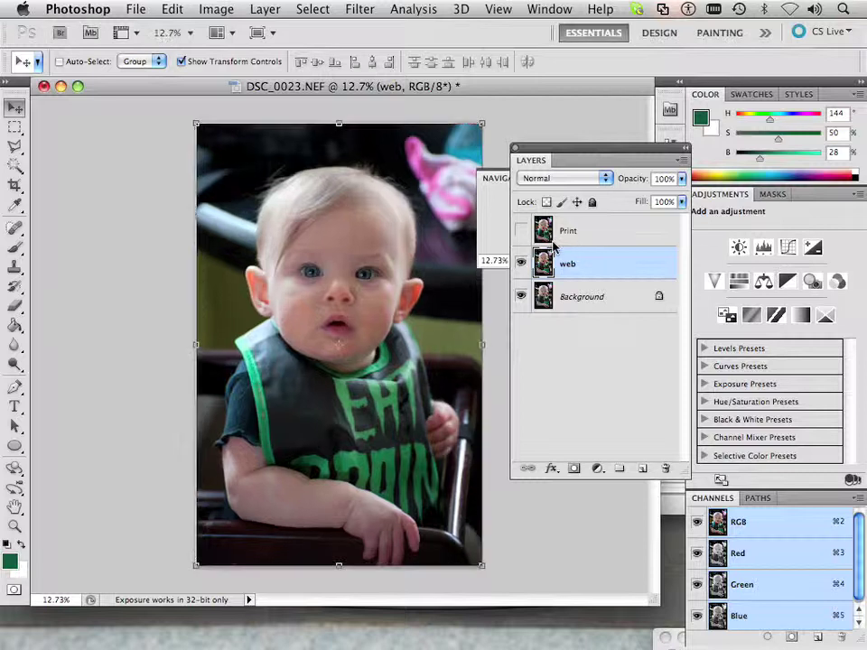
Zoom in on the enlarged photo and turn on the Print layer's visibility.
{"action": "scroll", "coordinate": [369, 223], "scroll_direction": "up", "scroll_amount": 5}
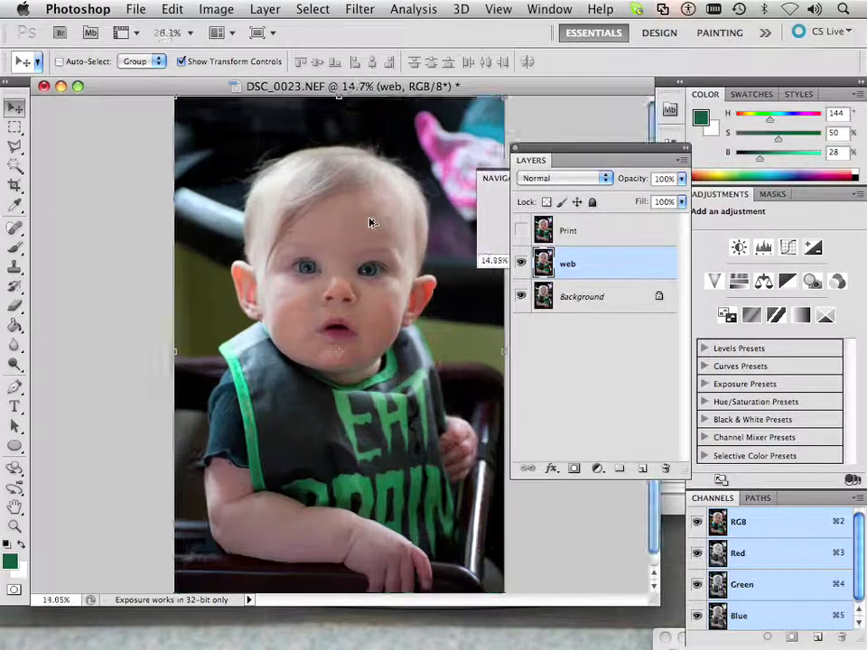
{"action": "scroll", "coordinate": [369, 223], "scroll_direction": "up", "scroll_amount": 1}
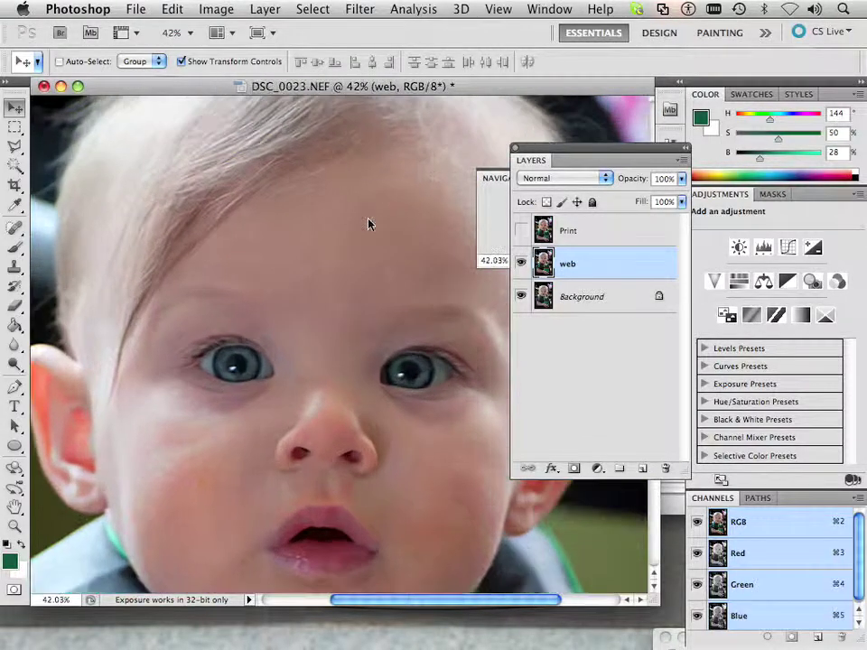
{"action": "left_click", "coordinate": [520, 231]}
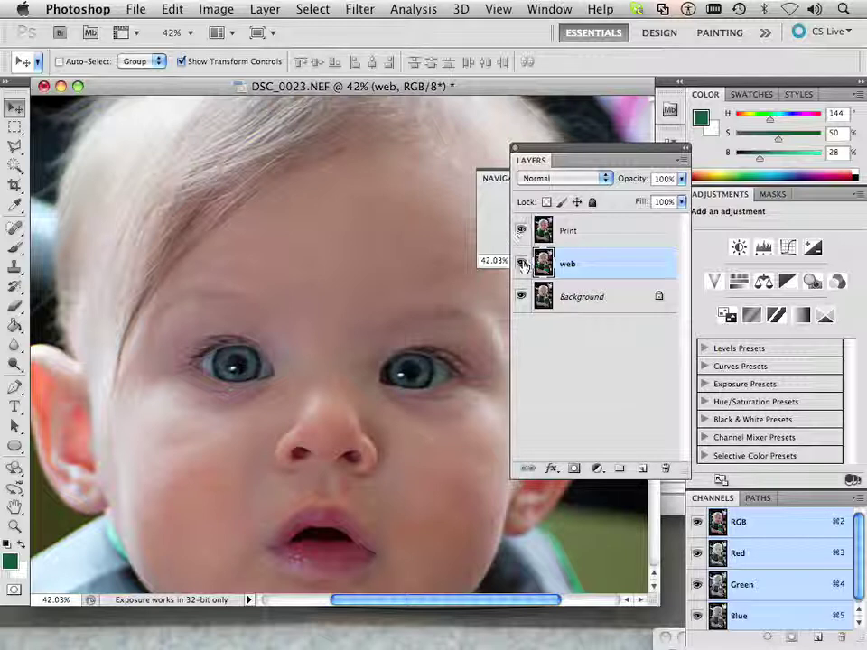
{"action": "left_click", "coordinate": [522, 264]}
{"action": "left_click", "coordinate": [522, 264]}
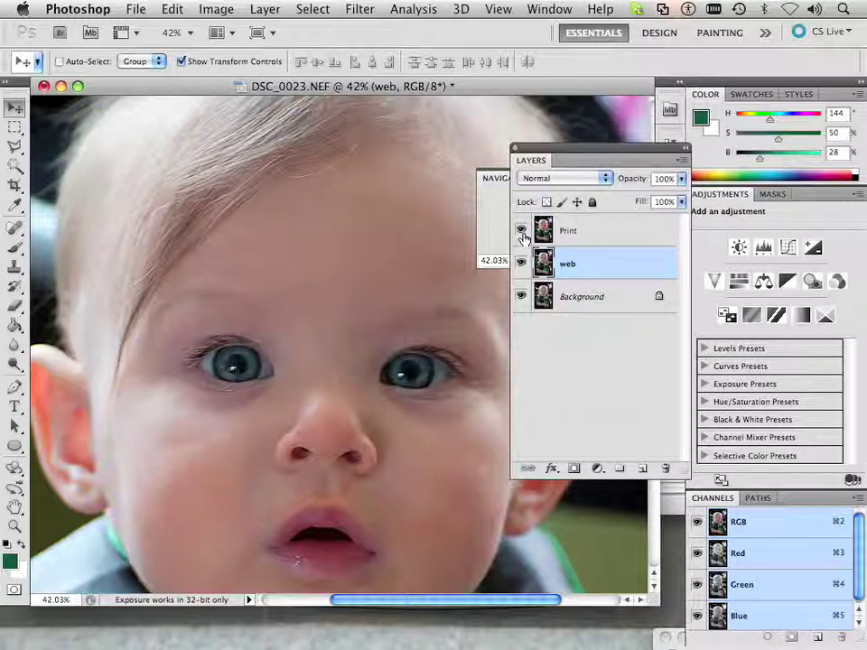
{"action": "left_click", "coordinate": [521, 232]}
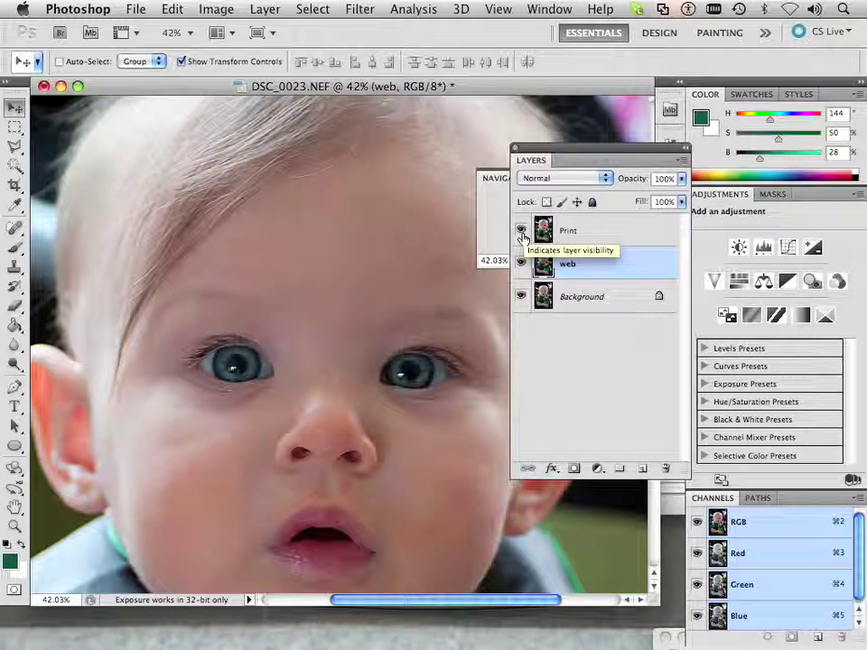
Zoom back out to view the whole upsampled photo.
{"action": "scroll", "coordinate": [333, 252], "scroll_direction": "down", "scroll_amount": 10}
{"action": "scroll", "coordinate": [334, 254], "scroll_direction": "up", "scroll_amount": 3}
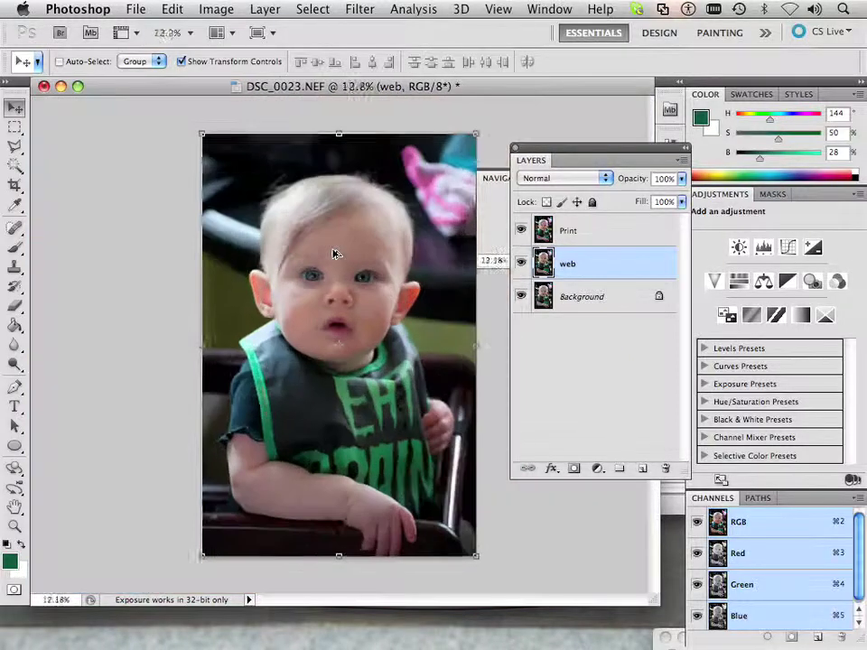
{"action": "scroll", "coordinate": [333, 254], "scroll_direction": "up", "scroll_amount": 1}
{"action": "scroll", "coordinate": [336, 253], "scroll_direction": "up", "scroll_amount": 2}
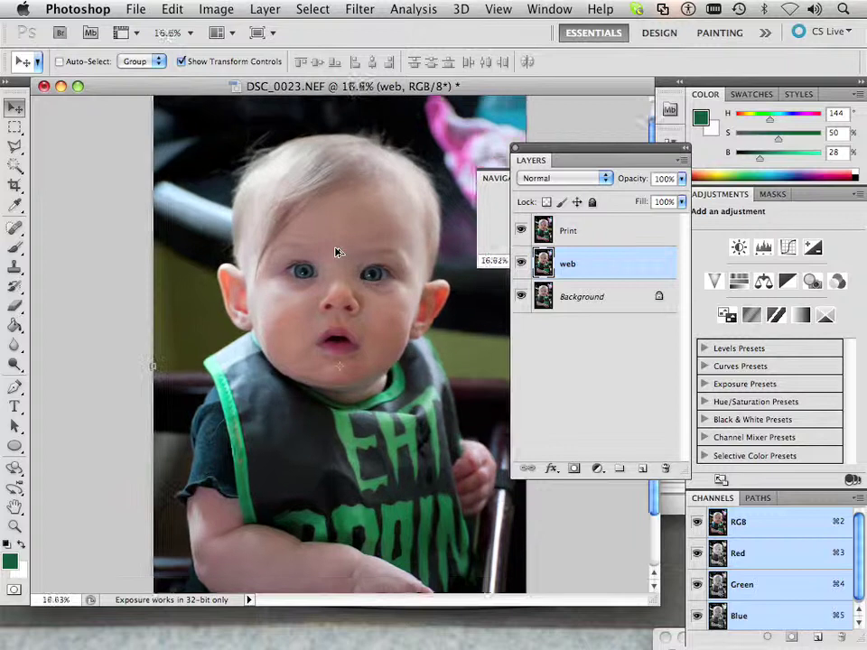
{"action": "scroll", "coordinate": [337, 253], "scroll_direction": "down", "scroll_amount": 1}
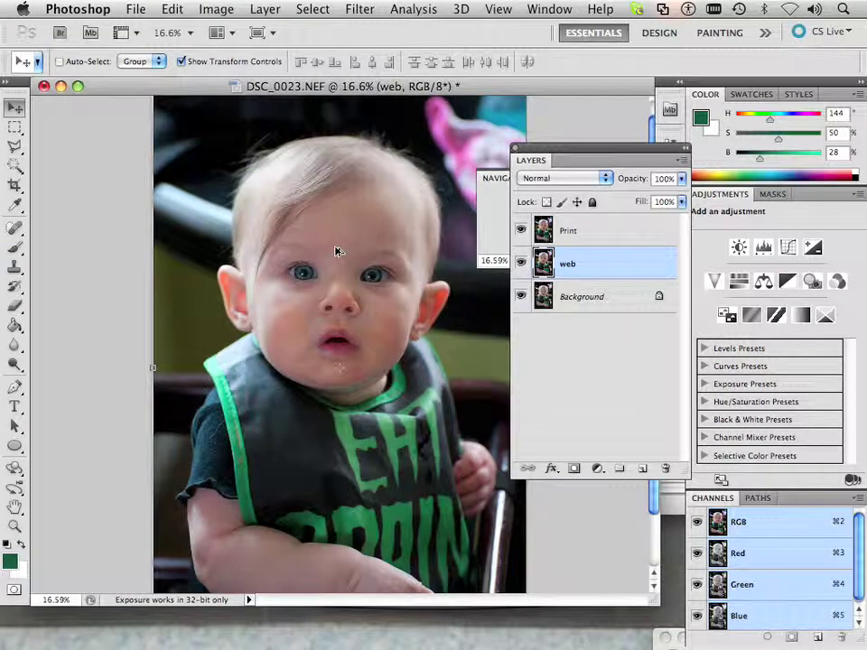
{"action": "scroll", "coordinate": [335, 252], "scroll_direction": "down", "scroll_amount": 1}
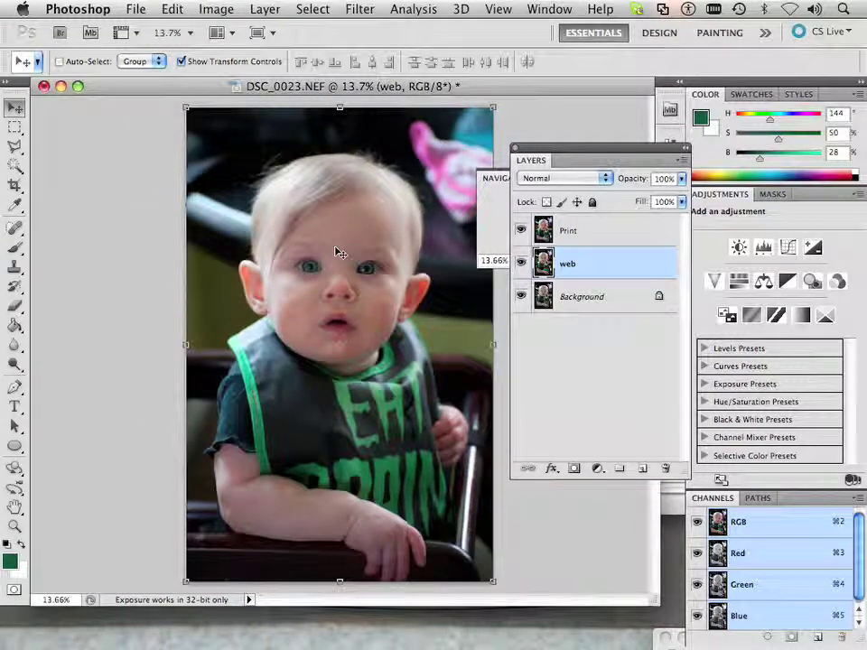